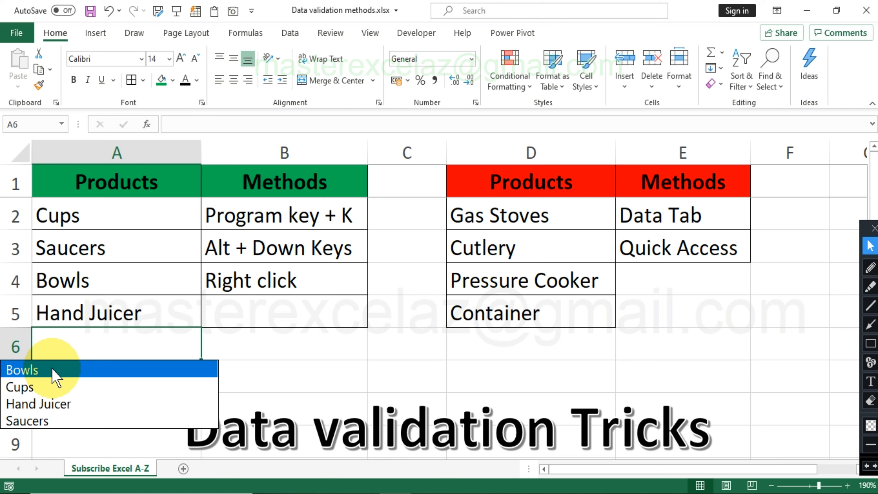
Browse the product entries in A6's open pick list from Bowls to Saucers and back, and close it without choosing.
key("Down")
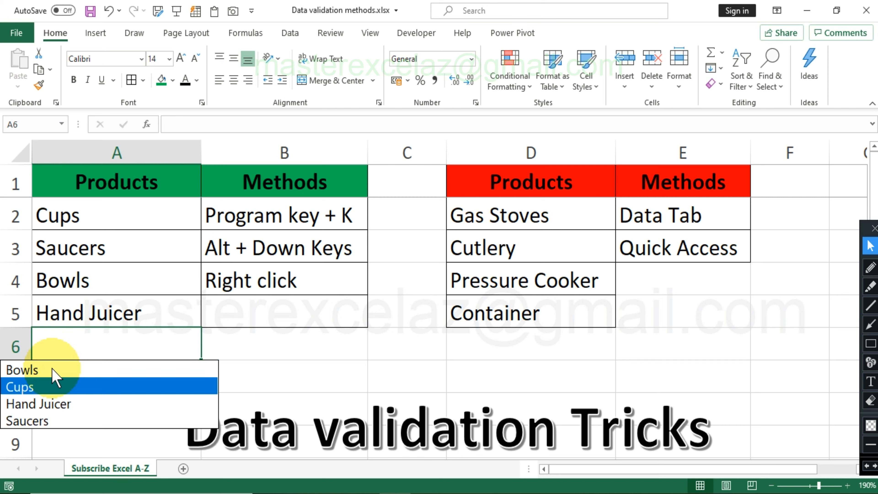
key("Down")
key("Down")
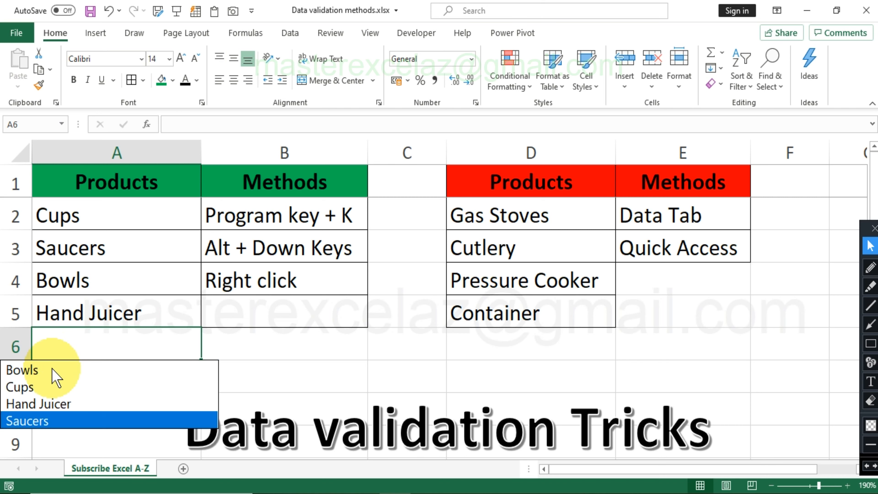
key("Up")
key("Up")
key("Up")
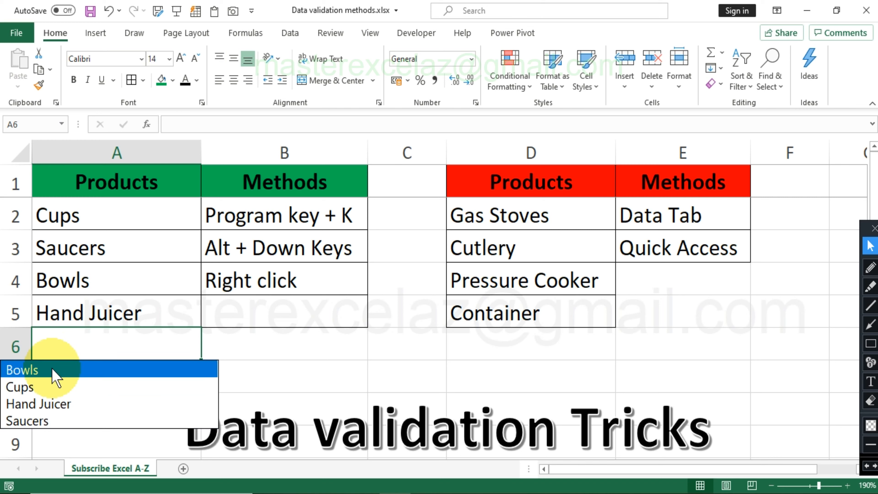
key("Escape")
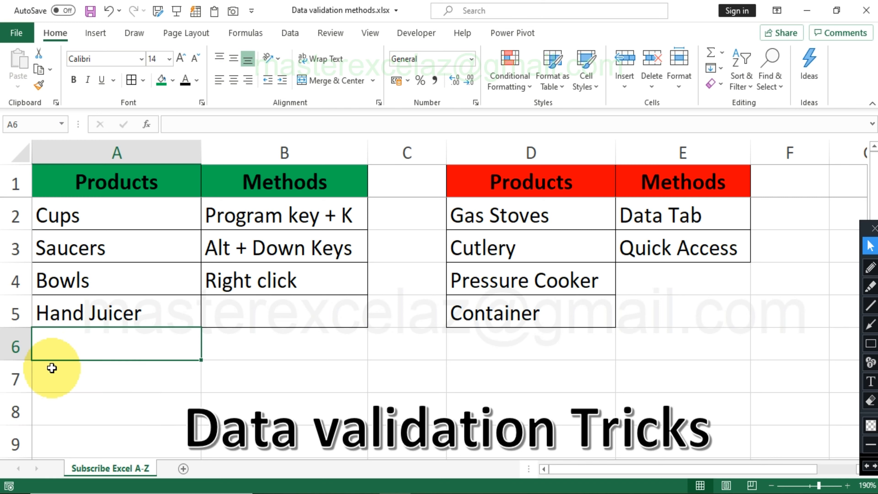
left_click(259, 218)
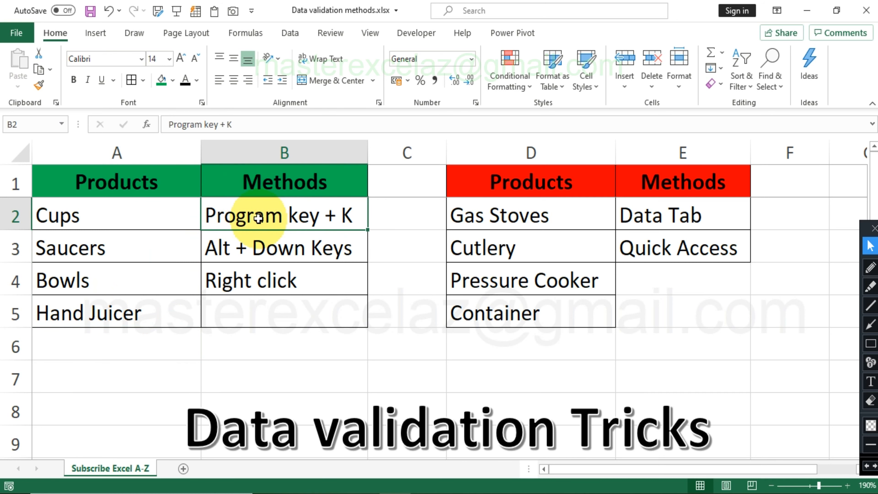
left_click(269, 250)
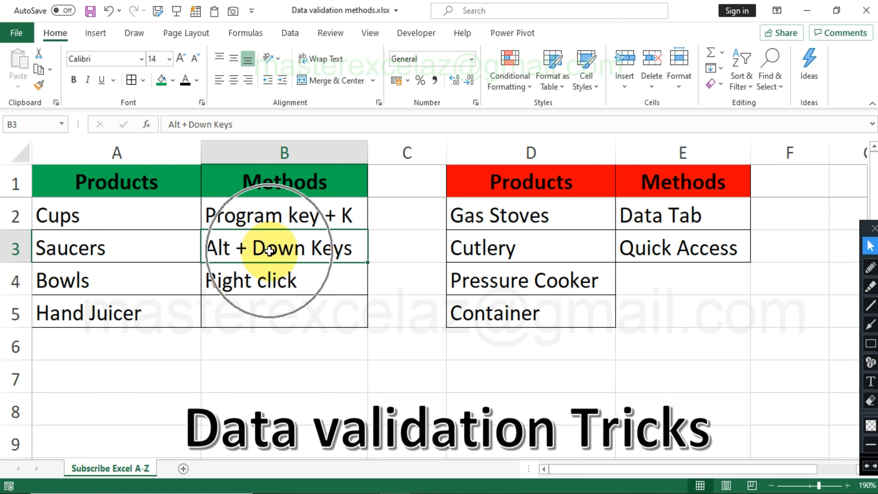
left_click(227, 247)
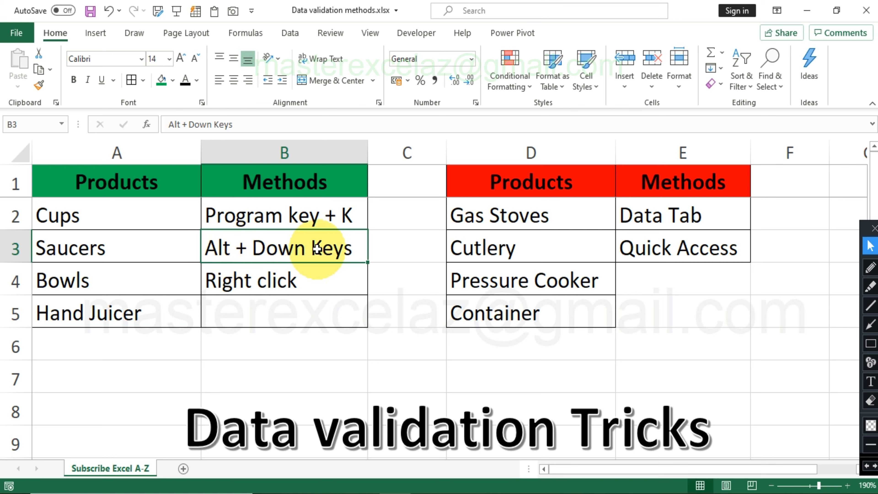
Open the pick list of existing products for cell A6, go through its entries to Saucers, and dismiss it without choosing.
left_click(117, 346)
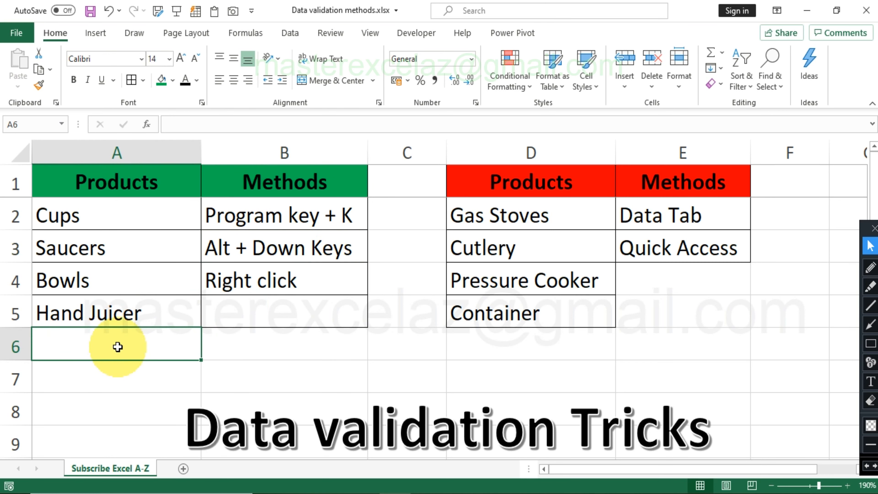
key("alt+Down")
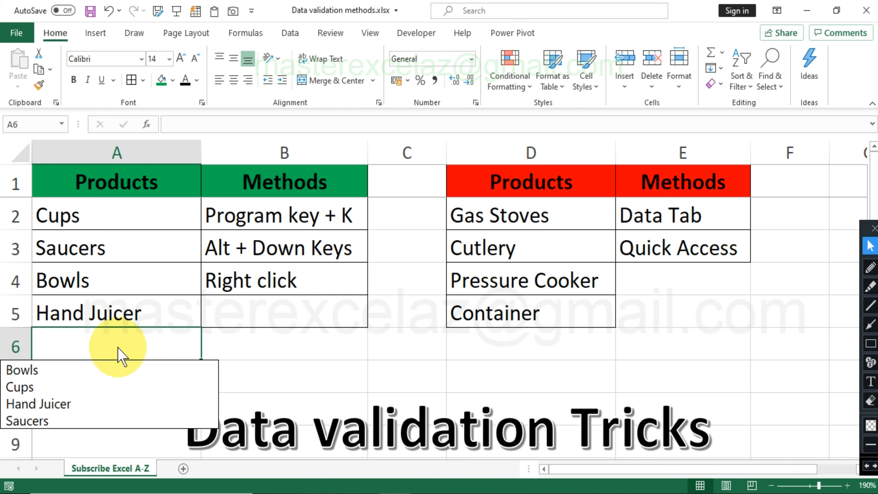
key("Down")
key("Down")
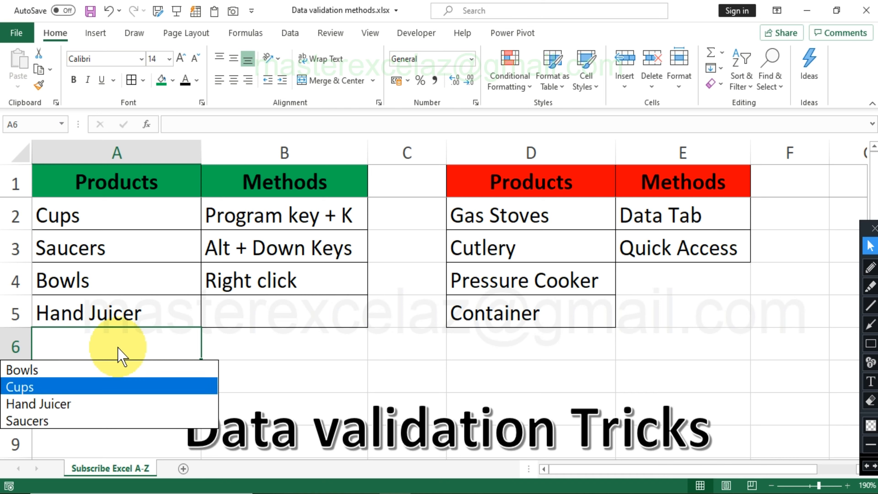
key("Down")
key("Down")
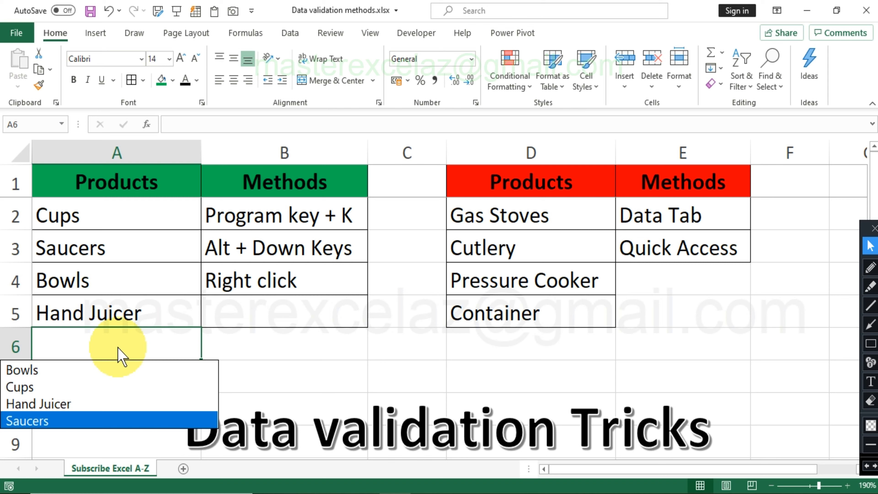
key("Escape")
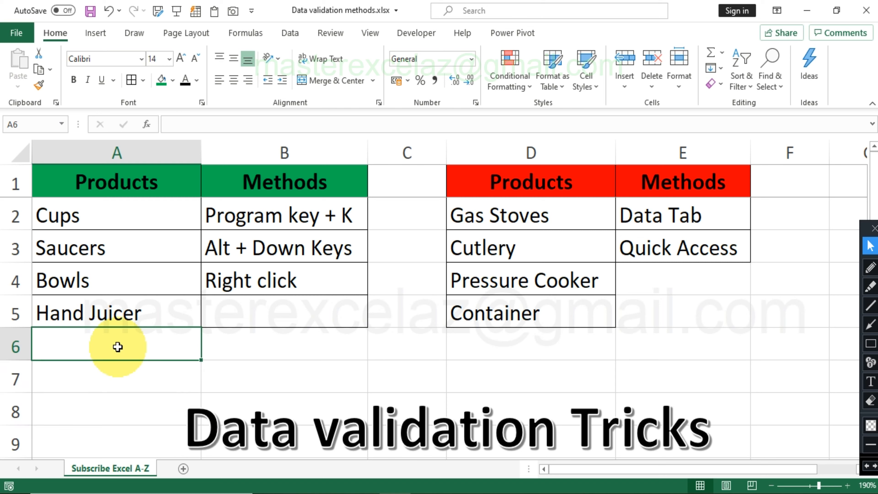
View cell A6's product choices with the Pick From Drop-down List command and close them without choosing.
left_click(270, 277)
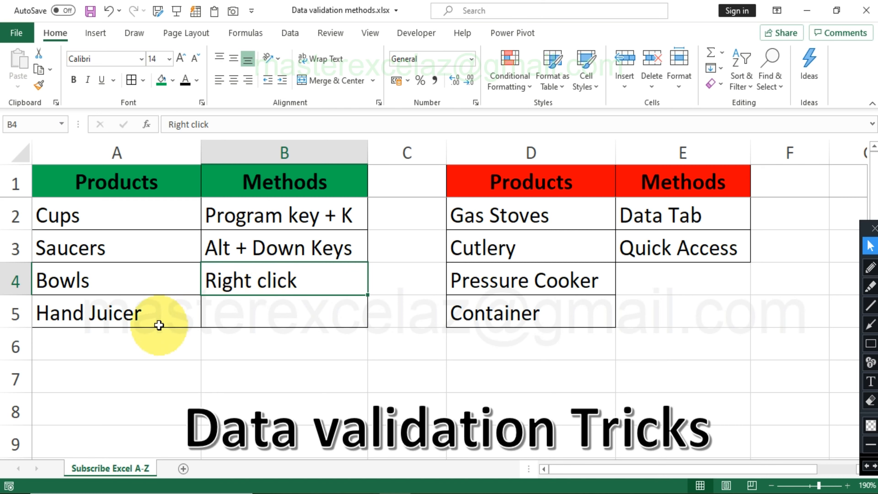
left_click(109, 343)
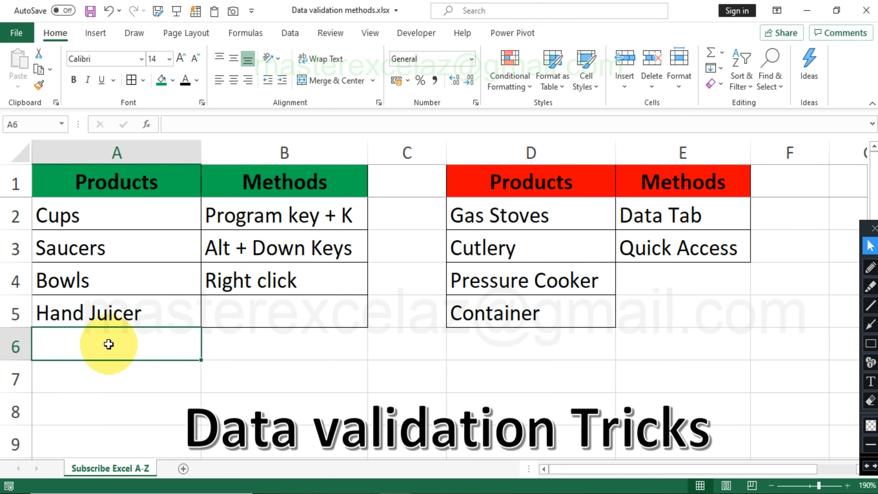
right_click(109, 344)
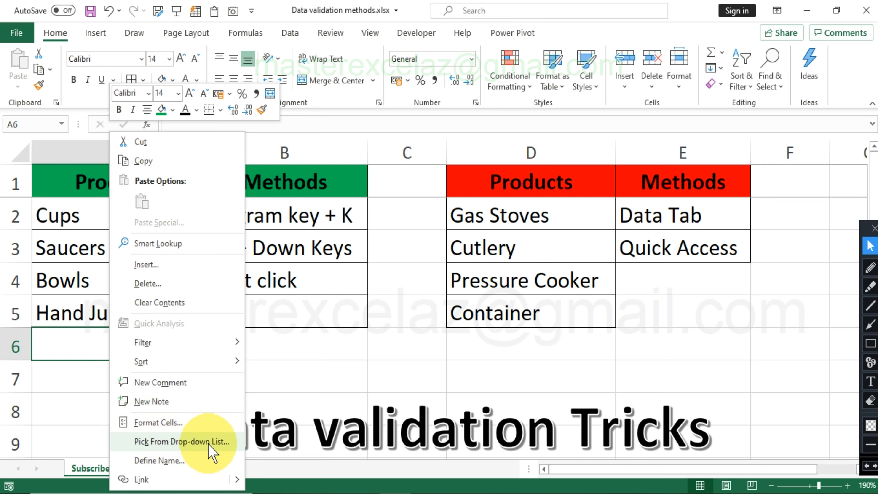
left_click(171, 446)
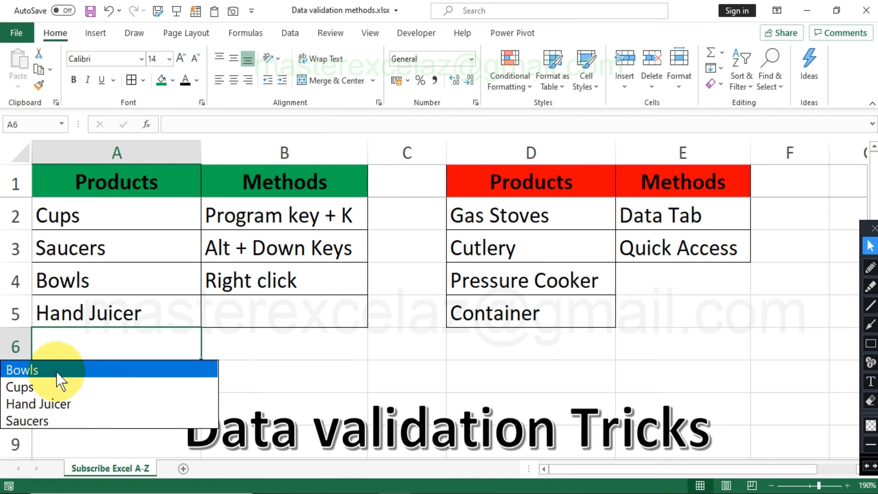
key("Escape")
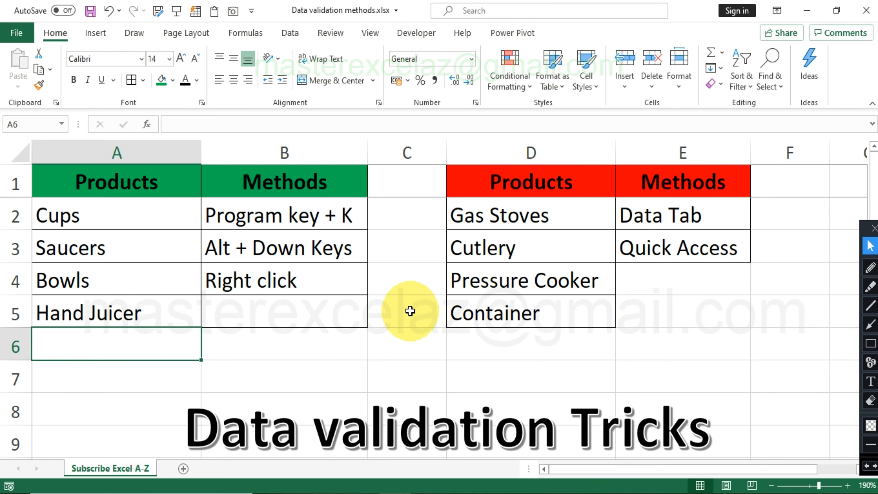
left_click(564, 189)
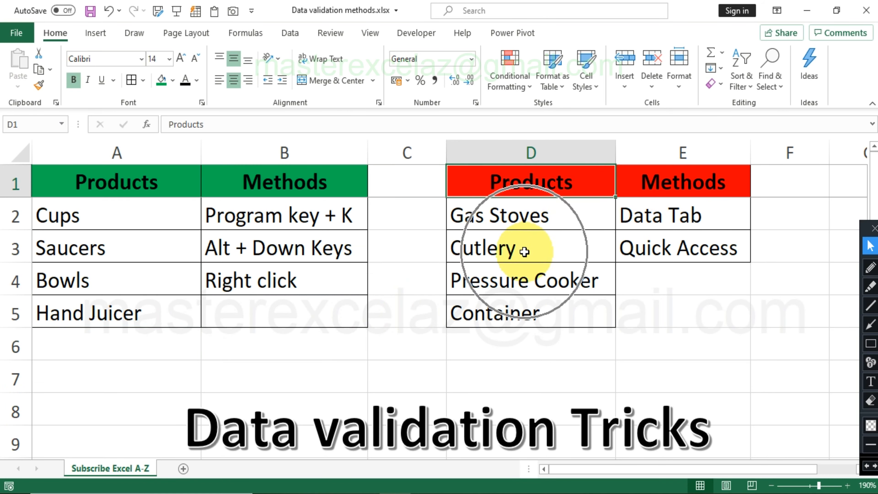
left_click(726, 175)
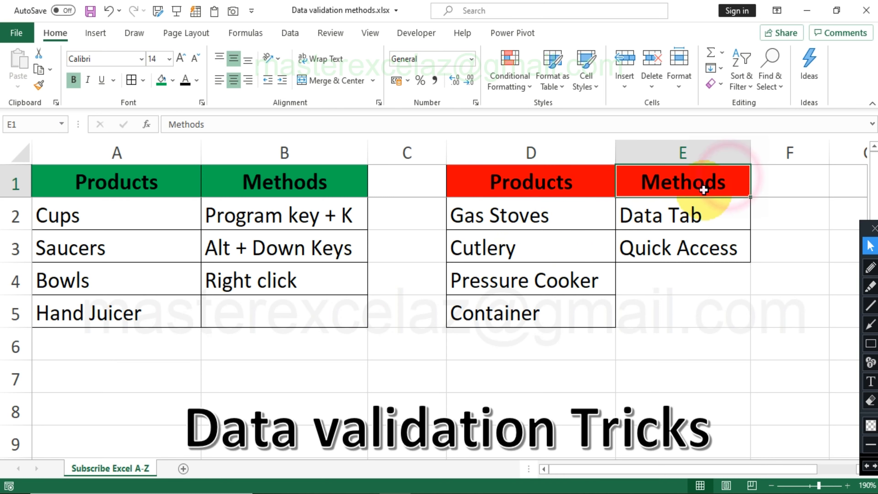
left_click(668, 220)
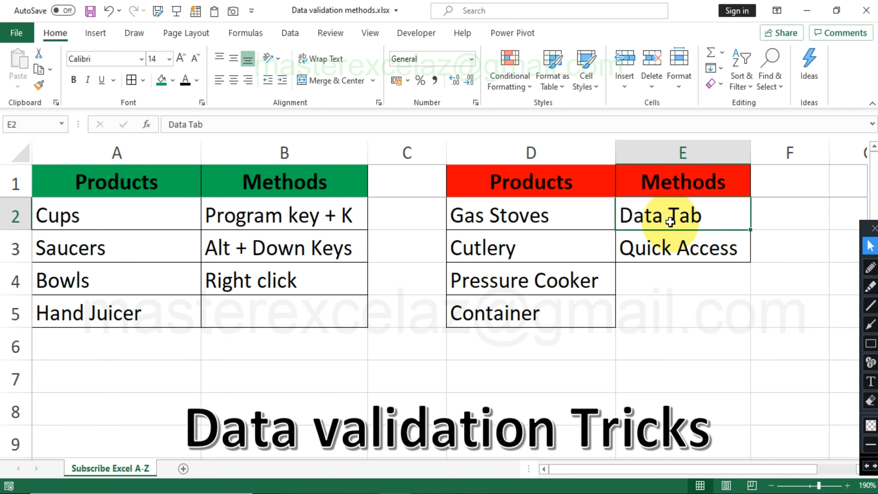
Start a data validation rule for cell D6 that allows a List.
left_click(510, 347)
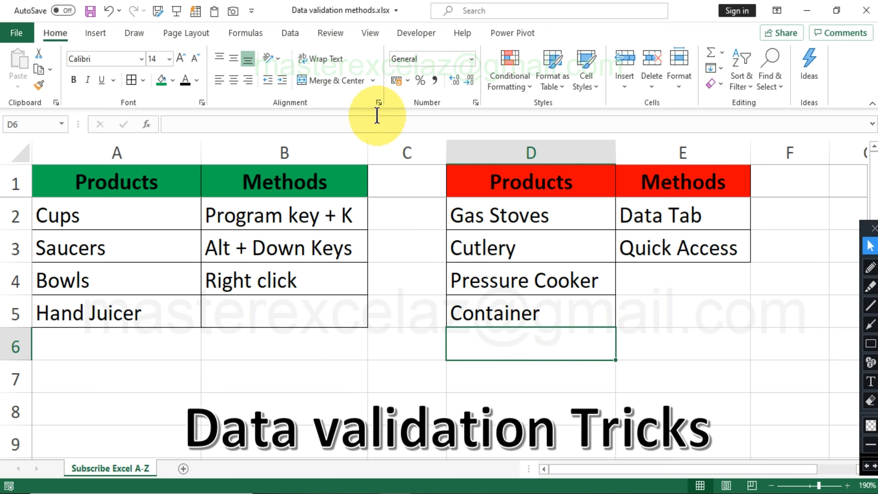
left_click(290, 34)
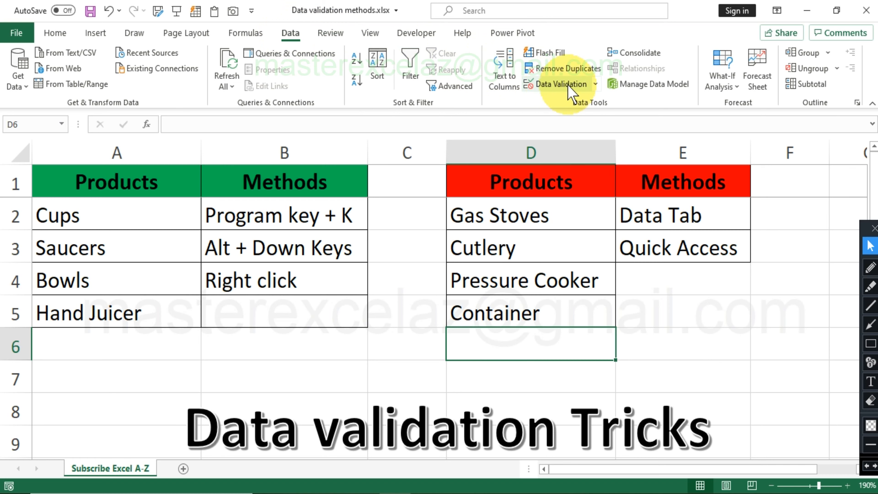
left_click(595, 85)
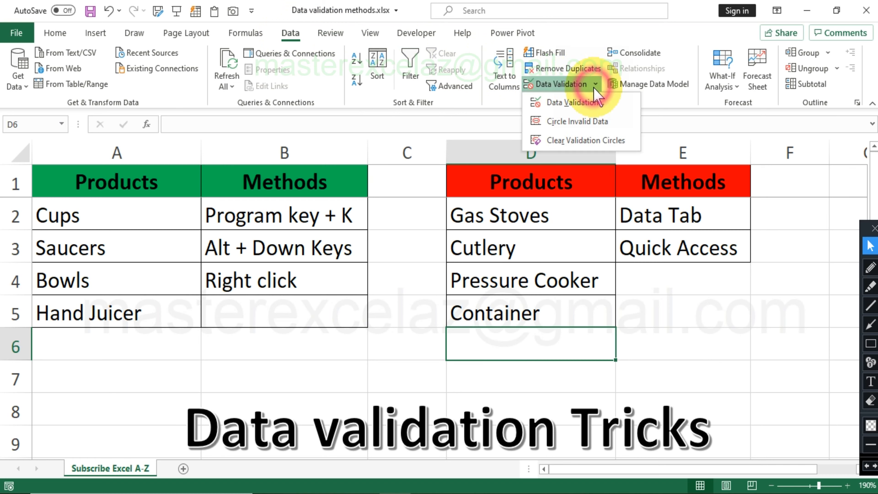
left_click(581, 102)
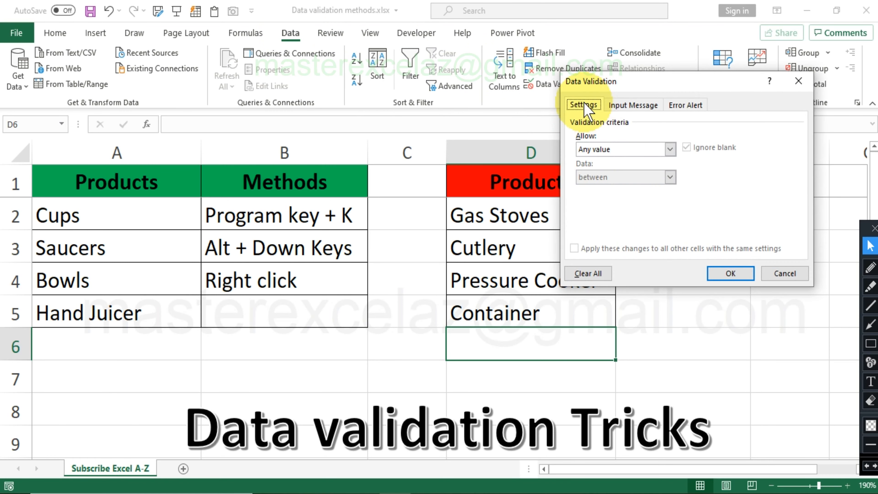
left_click(669, 149)
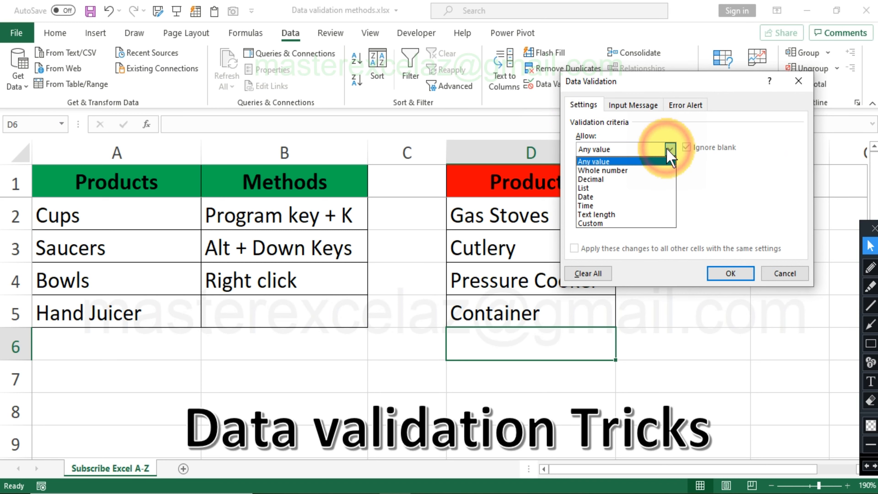
left_click(612, 188)
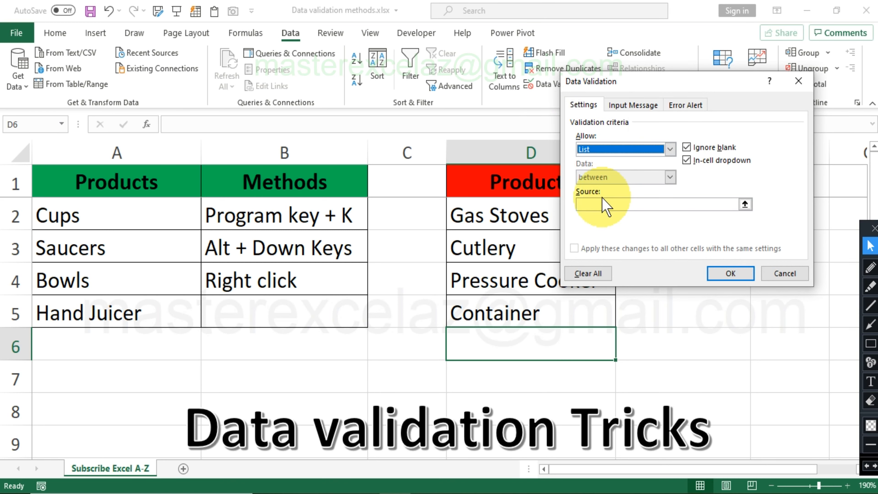
Set the validation source to =$D$2:$D$5, apply the rule, and check the product choices in D6 without picking one.
left_click(594, 204)
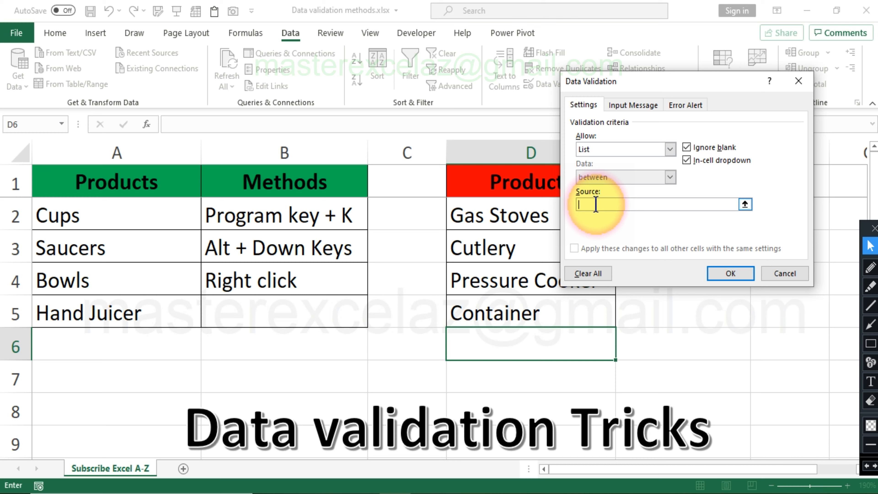
left_click(499, 225)
left_click_drag(498, 230, 507, 325)
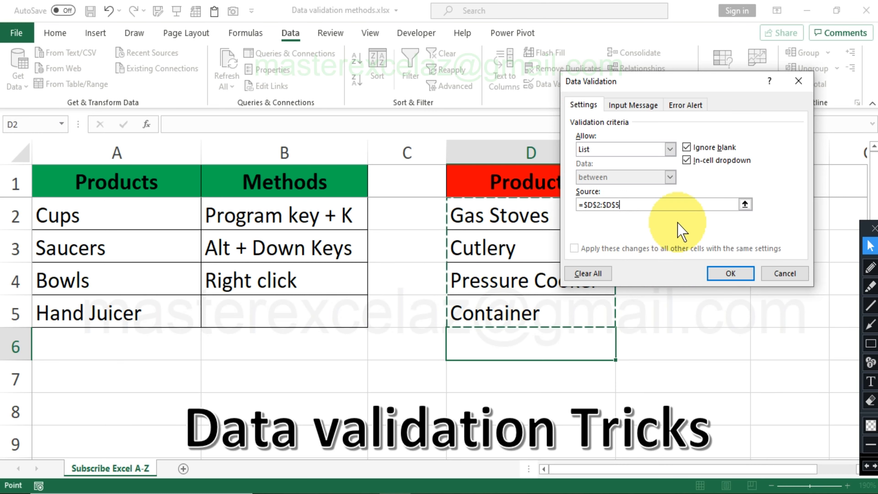
left_click(732, 278)
left_click(620, 353)
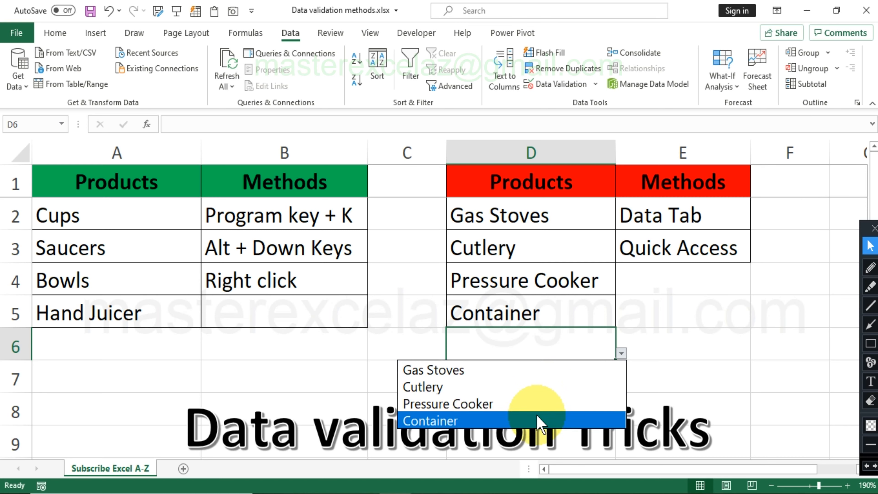
key("Escape")
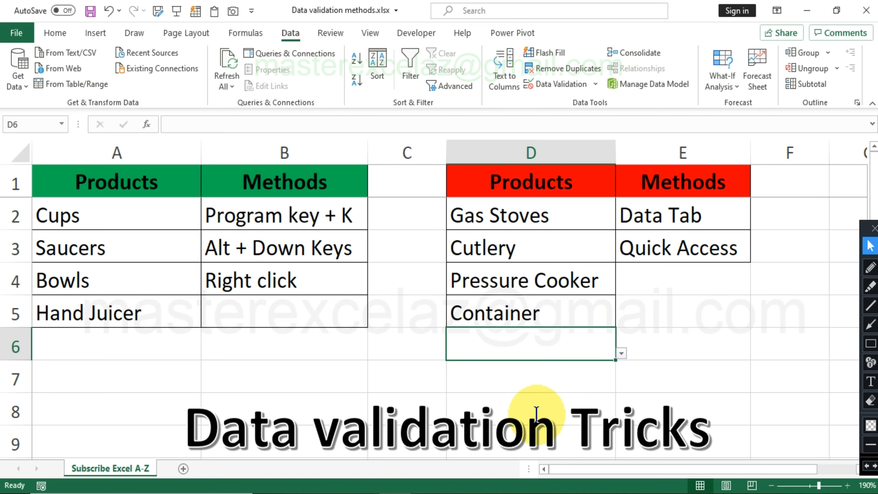
Open the Quick Access Toolbar customization options and show All Commands as the available commands.
left_click(680, 352)
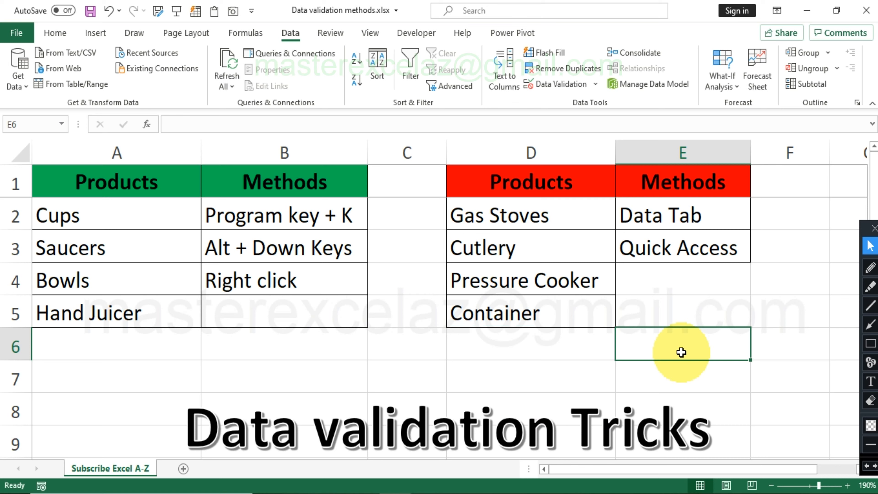
left_click(681, 256)
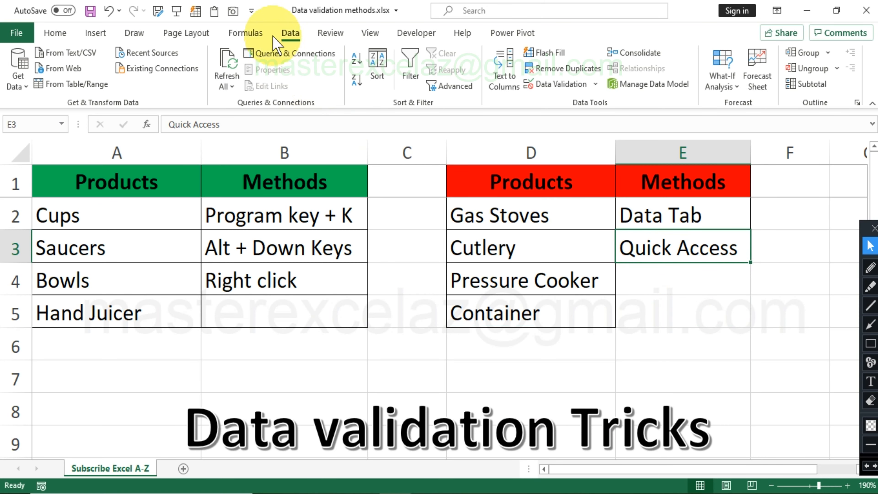
left_click(252, 12)
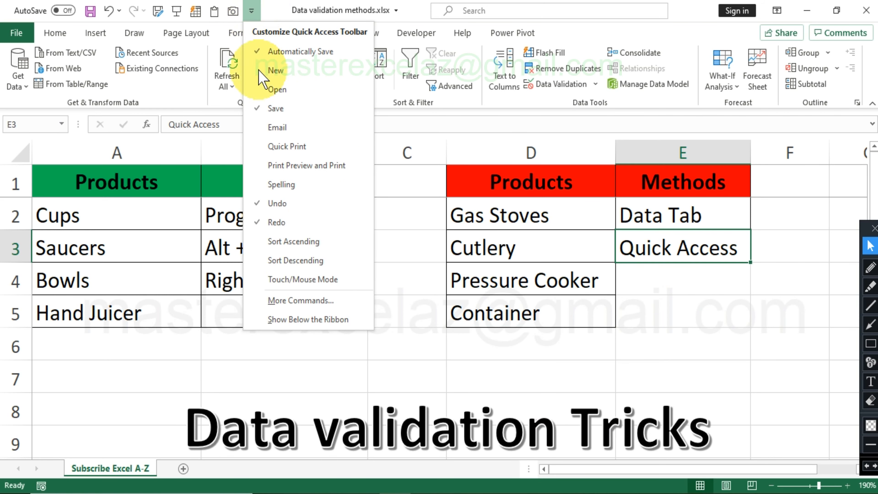
left_click(300, 301)
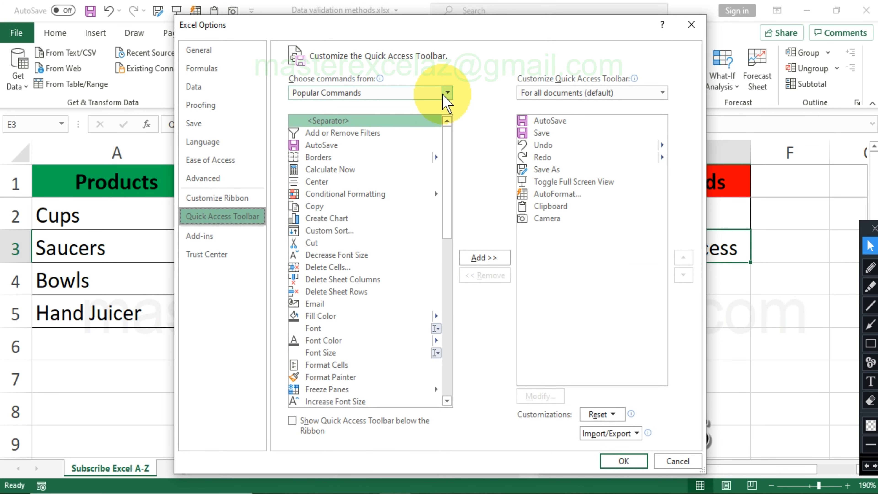
left_click(446, 94)
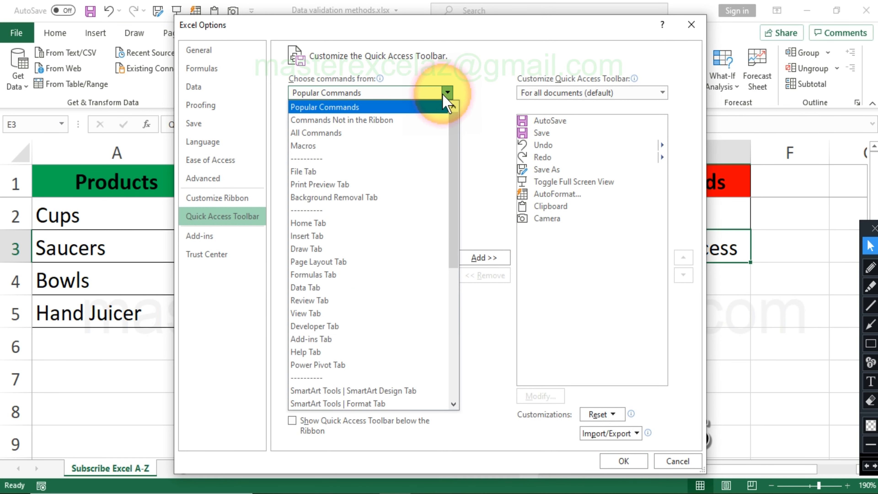
left_click(332, 135)
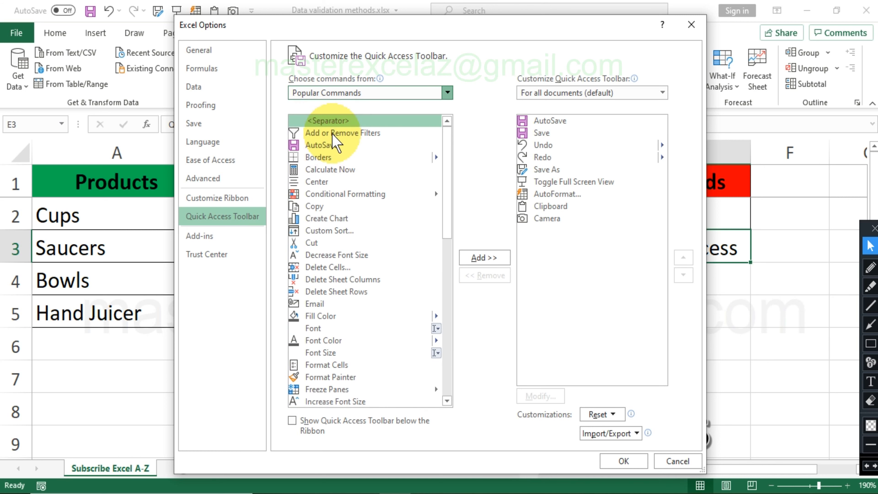
left_click(325, 159)
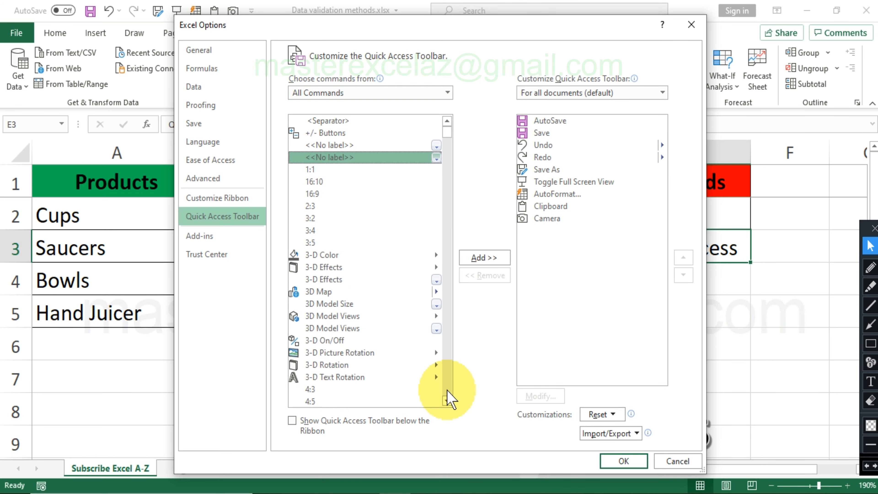
Find the Data Validation... command, add it to the Quick Access Toolbar for all documents, and apply the customization.
key("d")
left_click(447, 401)
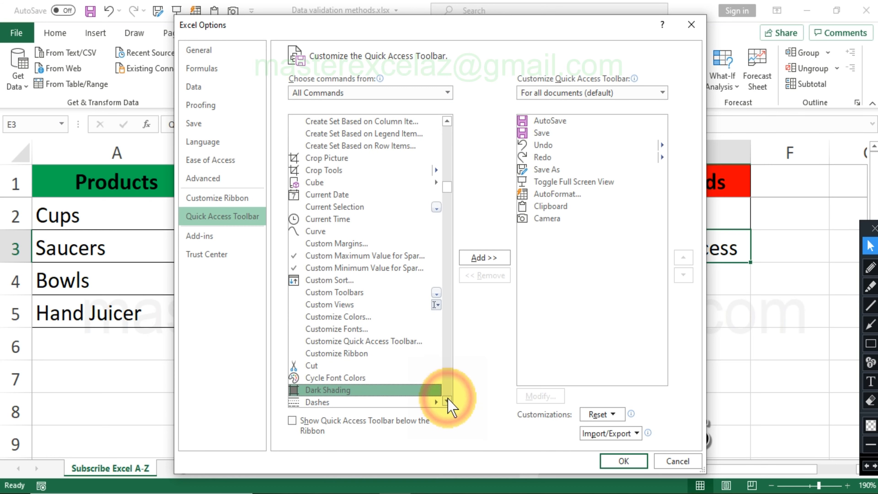
left_click_drag(447, 401, 447, 402)
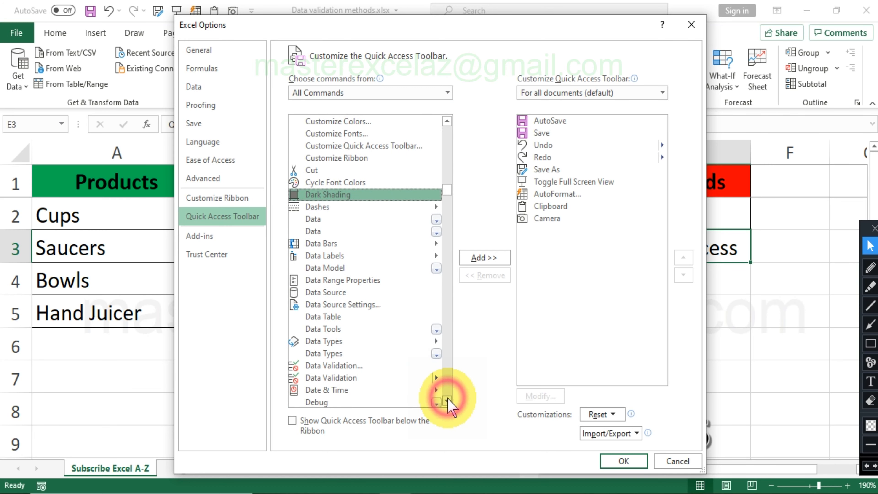
left_click(328, 367)
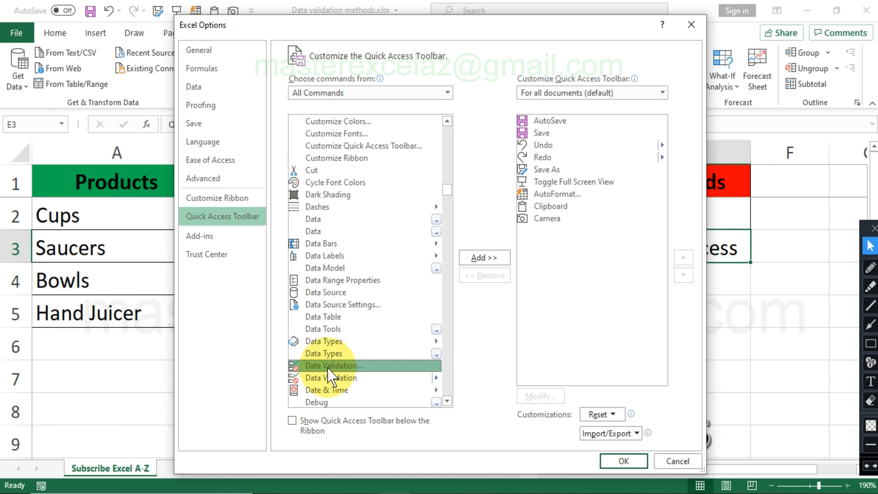
left_click(484, 259)
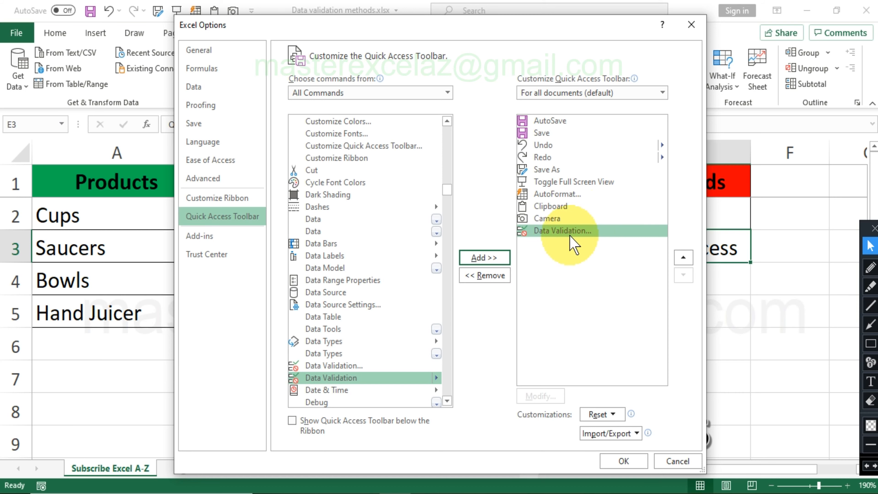
left_click(624, 460)
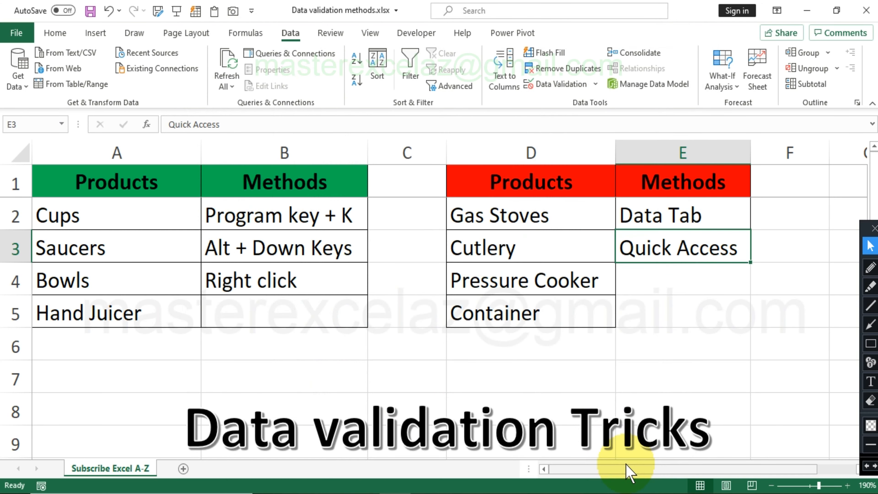
Create a List data validation rule for cell E6 with the source =$D$2:$D$5, using the Quick Access Toolbar's Data Validation command.
left_click(680, 342)
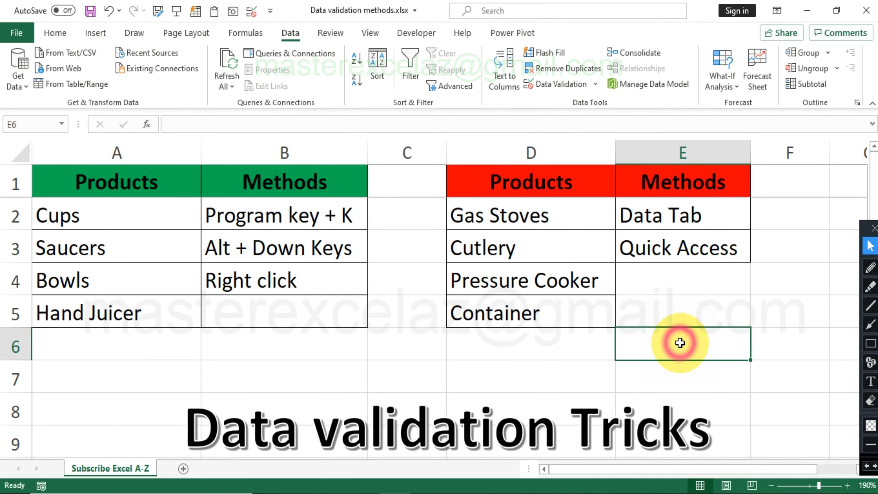
left_click(254, 11)
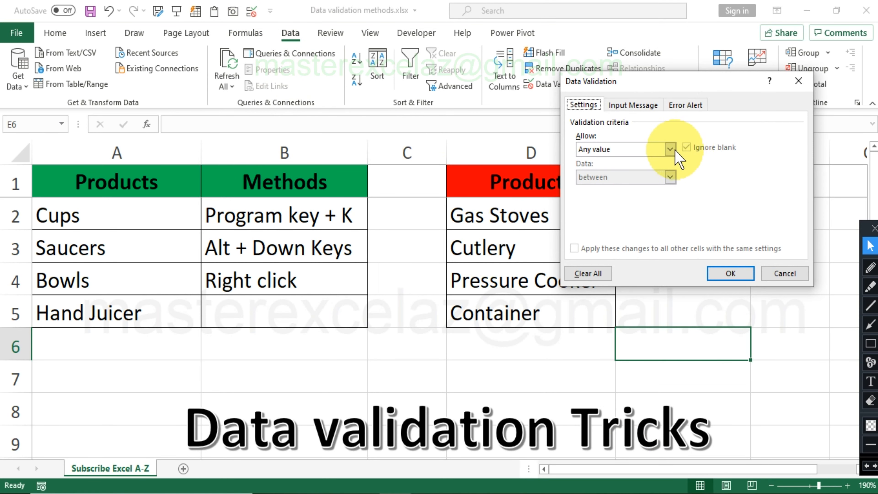
left_click(671, 149)
left_click(620, 188)
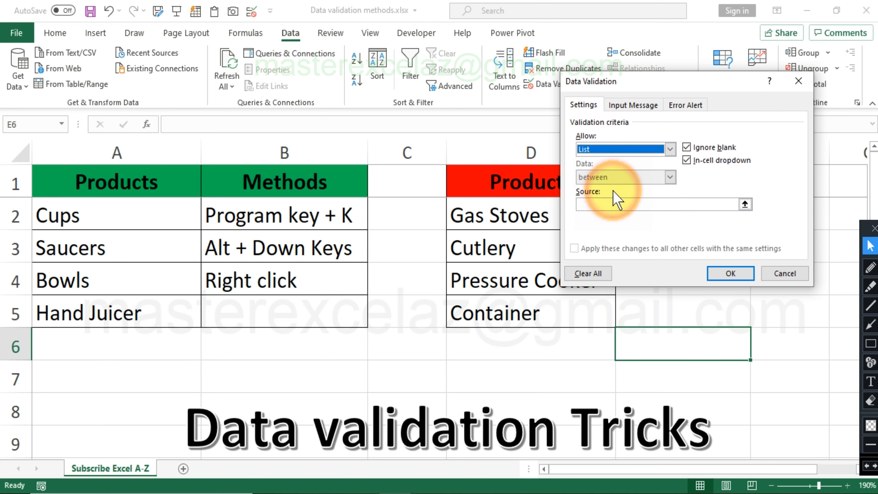
left_click(617, 203)
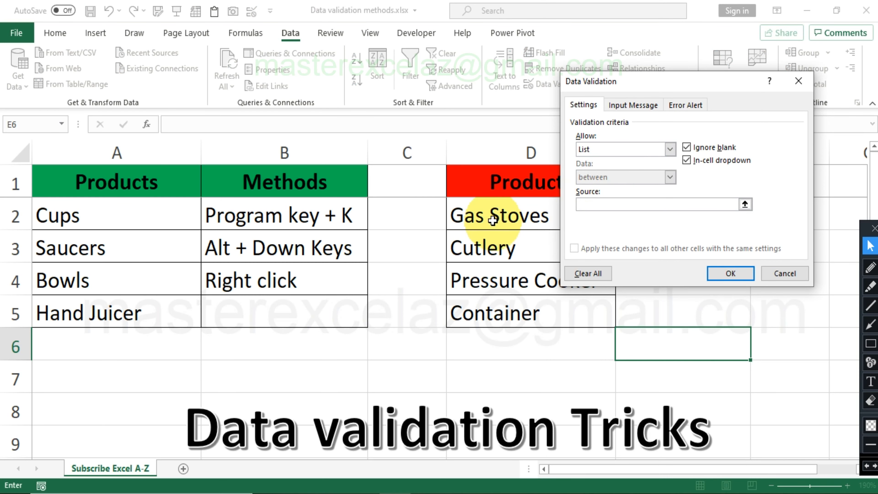
left_click_drag(490, 216, 499, 314)
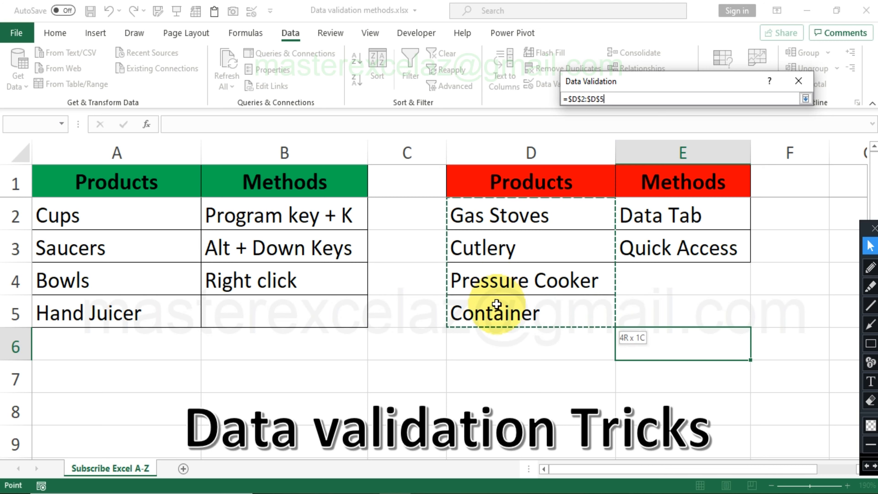
left_click(733, 275)
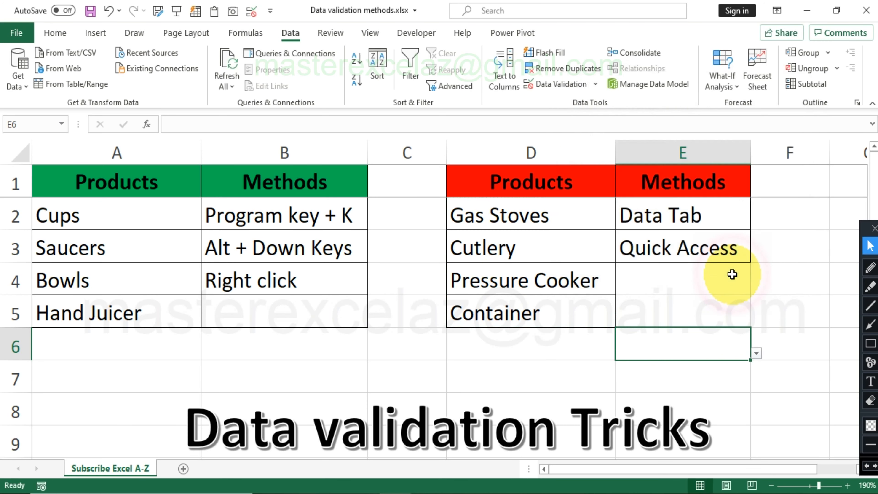
View the validation product choices in cells E6 and D6, closing each list without choosing an entry.
left_click(758, 354)
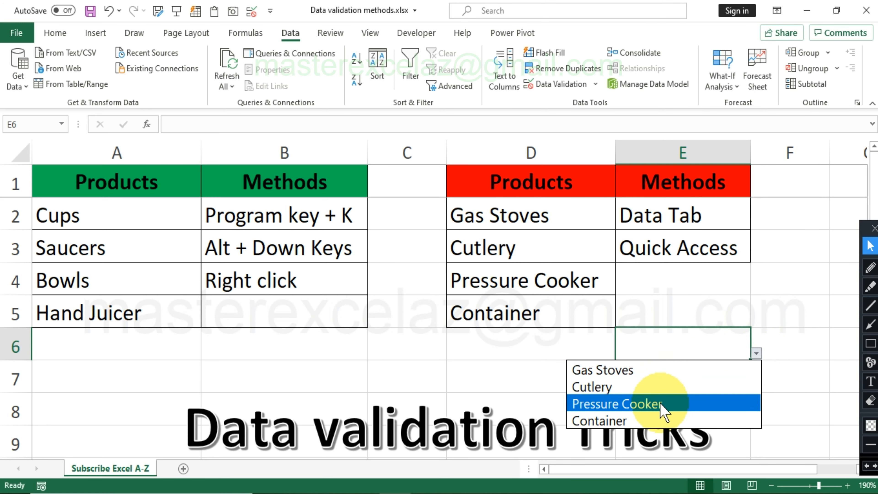
left_click(578, 341)
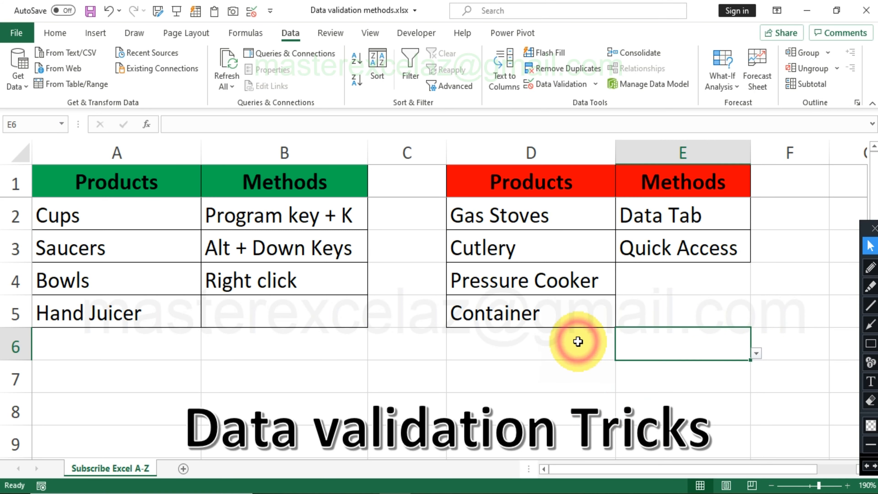
left_click(578, 342)
left_click(621, 353)
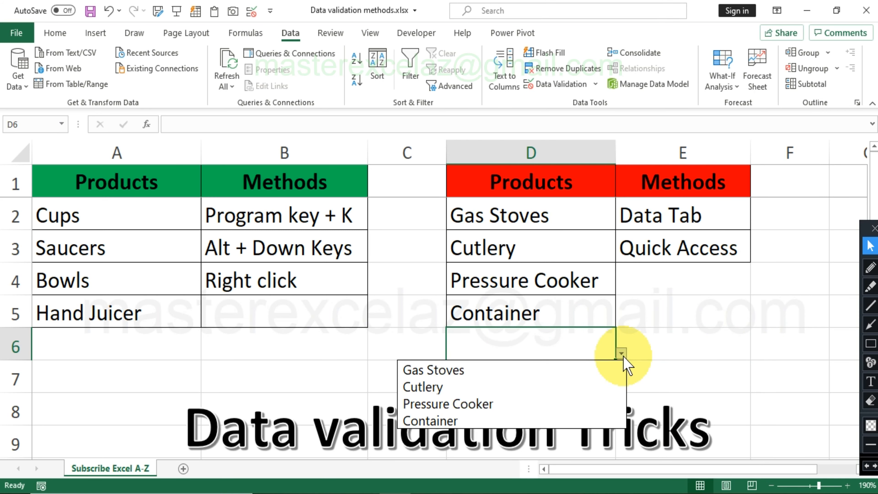
left_click(621, 354)
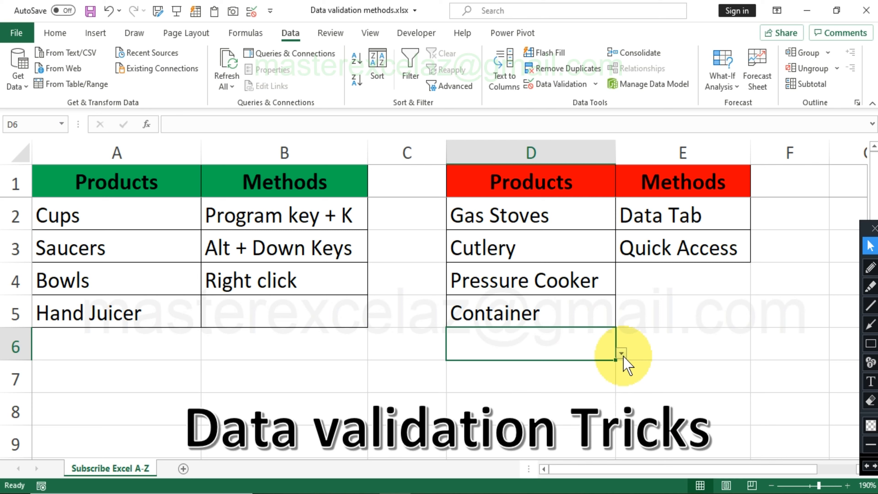
Outline the Methods ranges B1:B5 and E1:E3 with red rectangles and draw a pink arrow from the Data validation Tricks title to Right click.
left_click(871, 345)
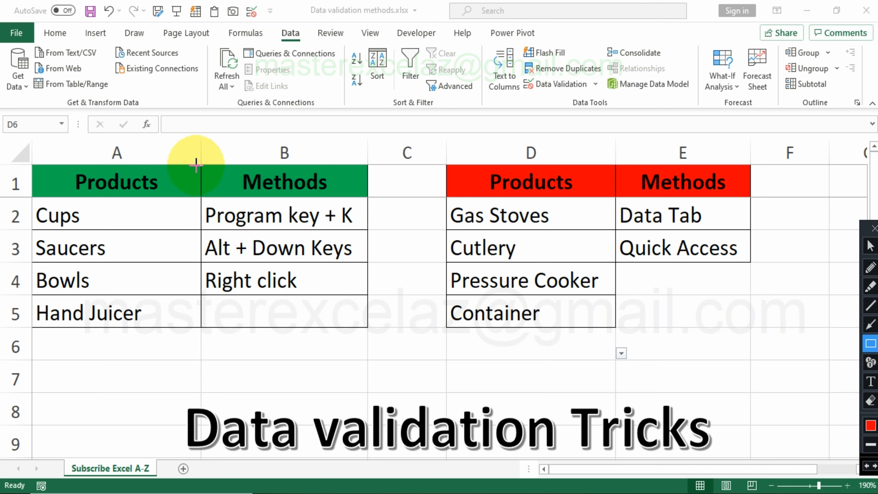
mouse_move(198, 162)
left_mouse_down()
mouse_move(330, 310)
mouse_move(362, 334)
mouse_move(369, 327)
left_mouse_up()
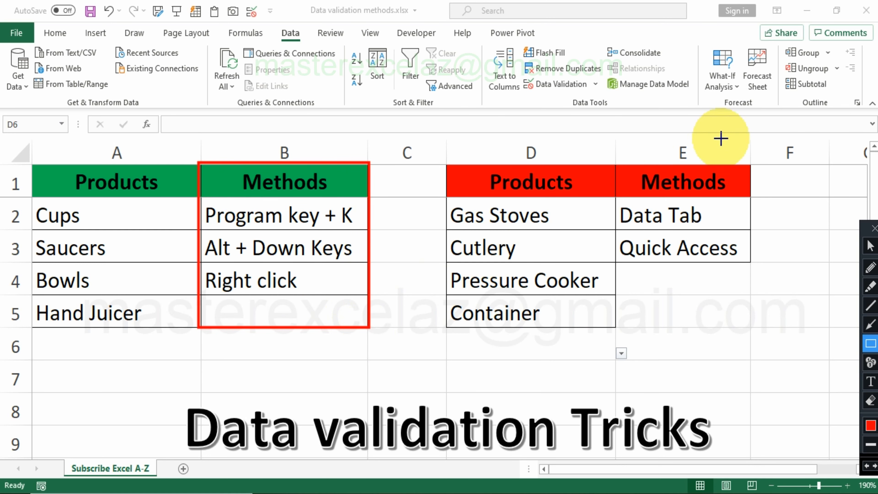
mouse_move(615, 160)
left_mouse_down()
mouse_move(752, 261)
mouse_move(754, 275)
mouse_move(751, 268)
left_mouse_up()
left_click(871, 342)
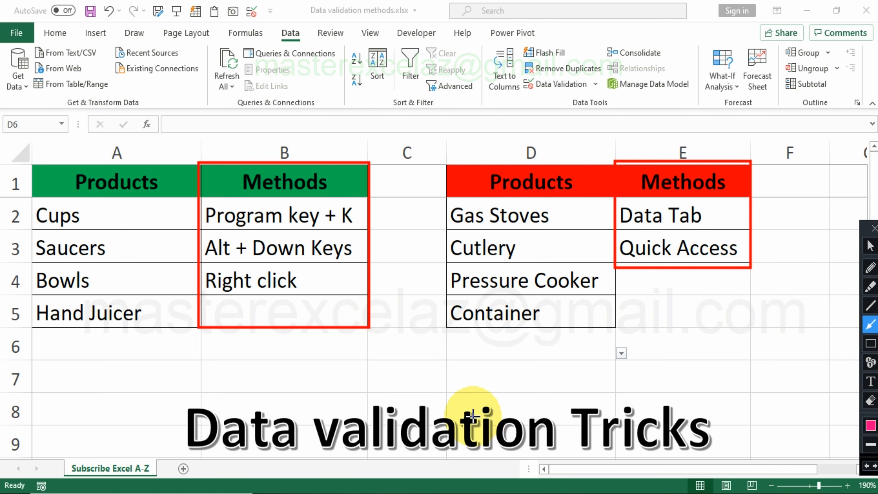
mouse_move(471, 413)
left_mouse_down()
mouse_move(347, 325)
mouse_move(327, 283)
left_mouse_up()
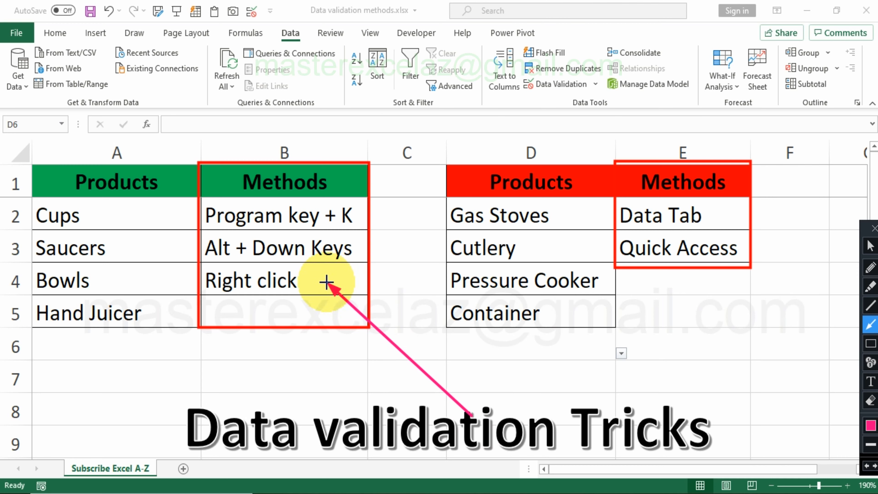